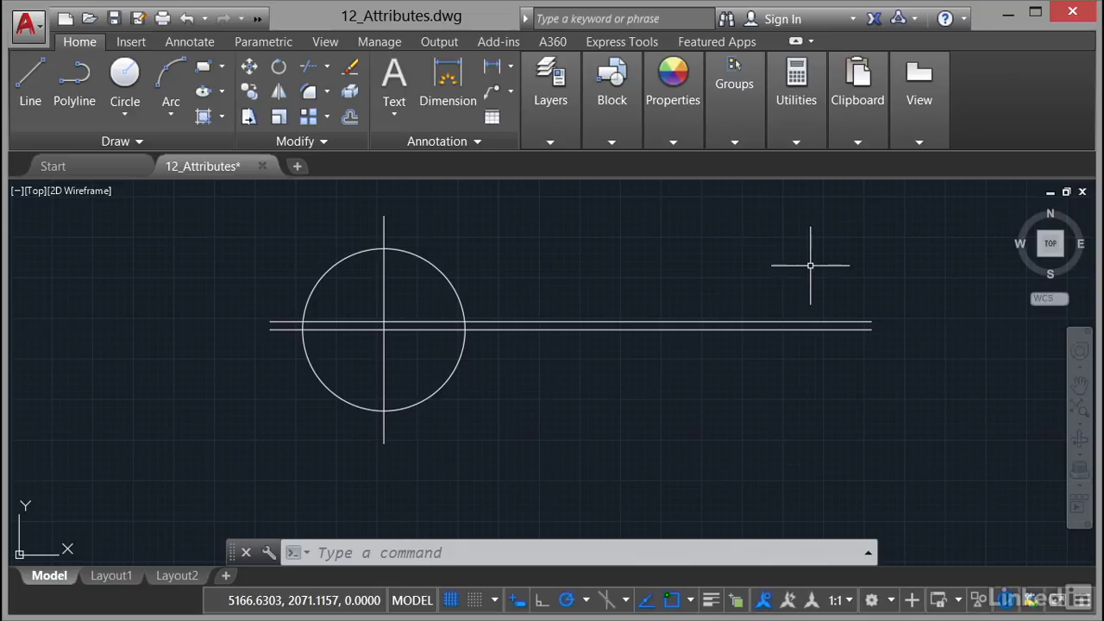
Step: Make layer 0 the current layer
{"action": "left_click", "coordinate": [553, 145]}
{"action": "left_click", "coordinate": [710, 167]}
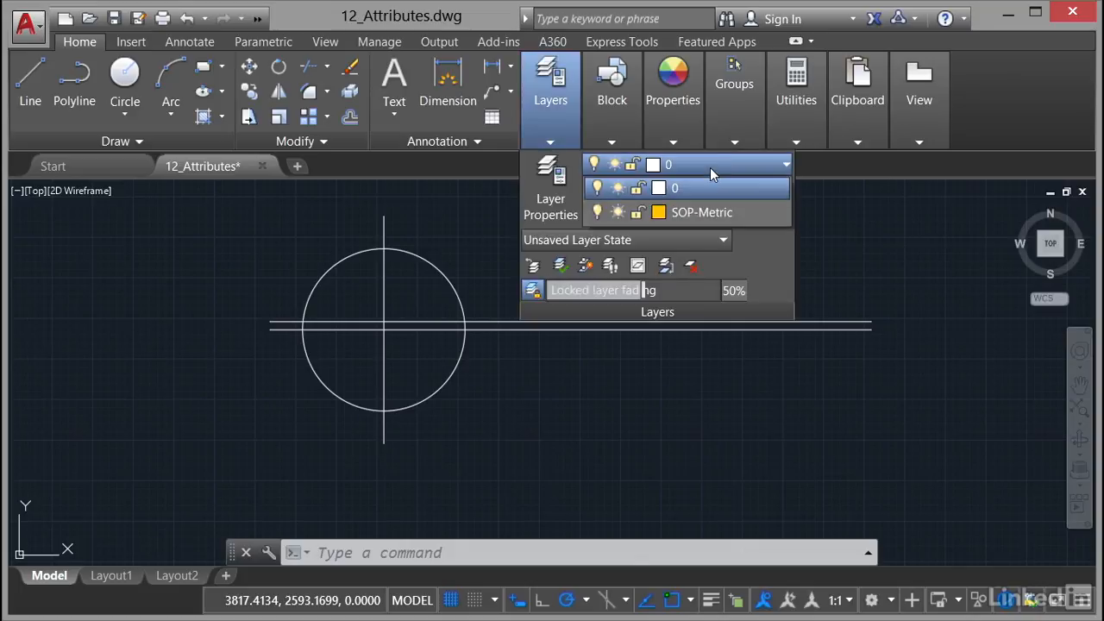
{"action": "left_click", "coordinate": [678, 189]}
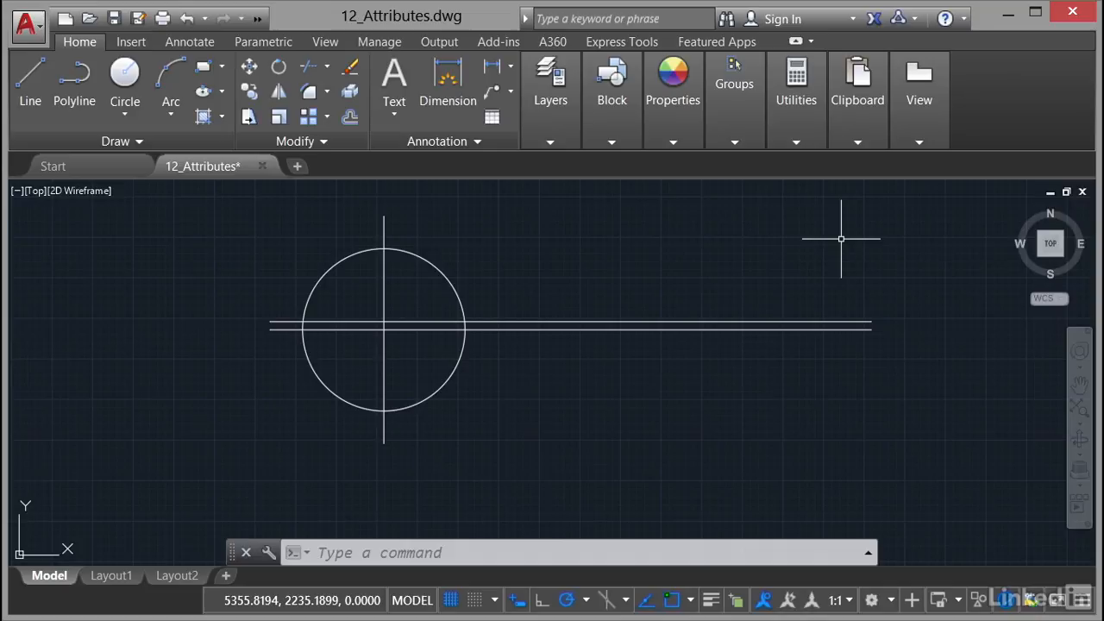
Step: Start defining a new block attribute for the circular opening symbol
{"action": "left_click", "coordinate": [131, 42]}
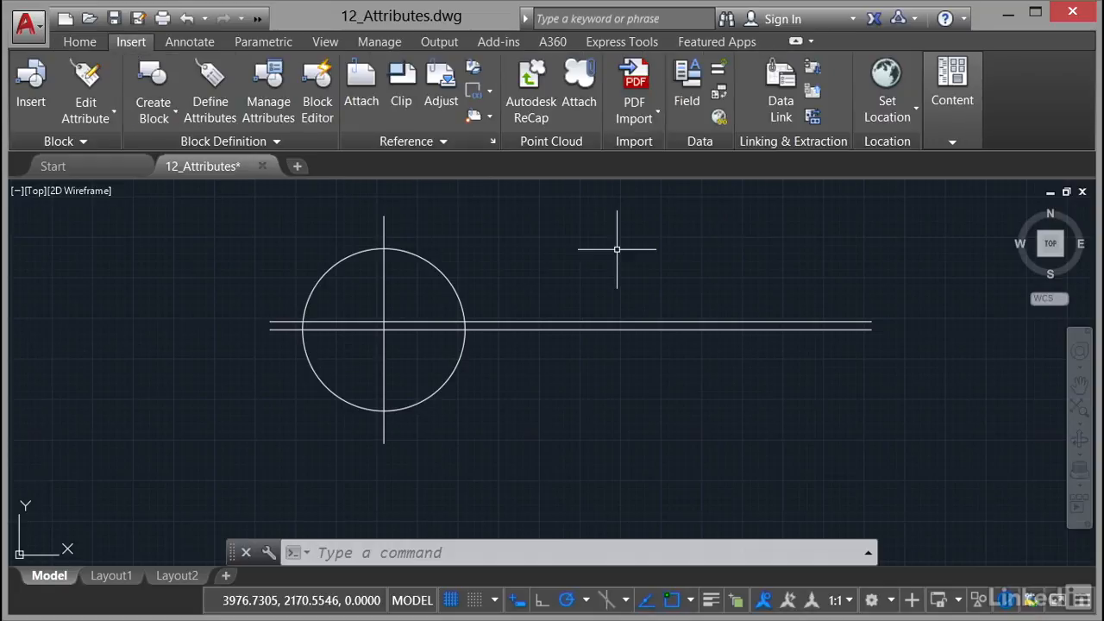
{"action": "left_click", "coordinate": [216, 119]}
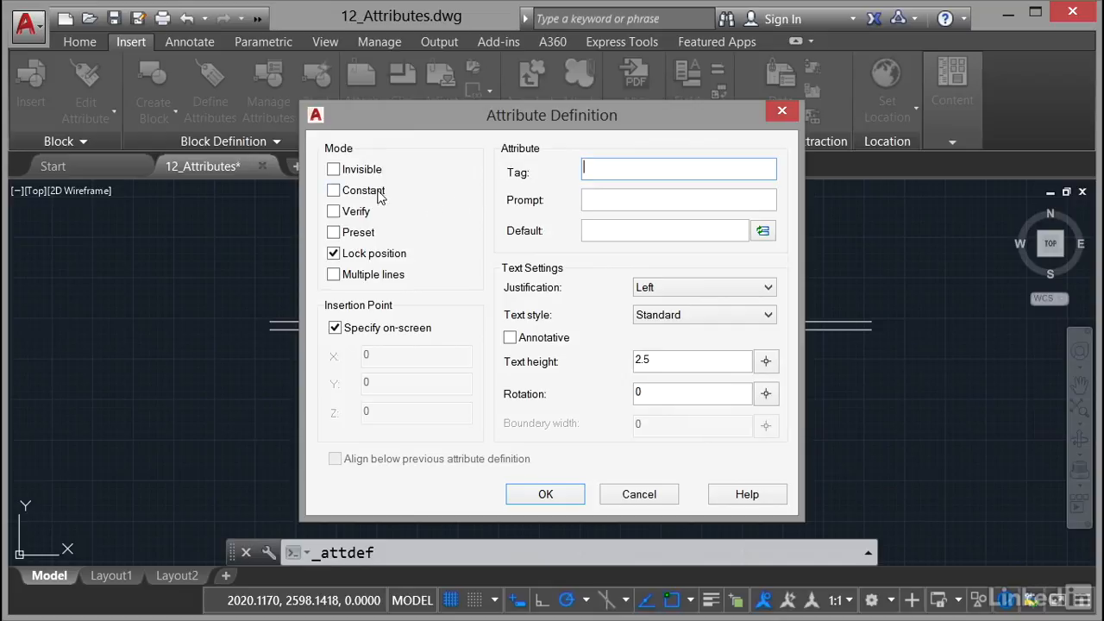
{"action": "left_click", "coordinate": [335, 171]}
{"action": "left_click", "coordinate": [335, 170]}
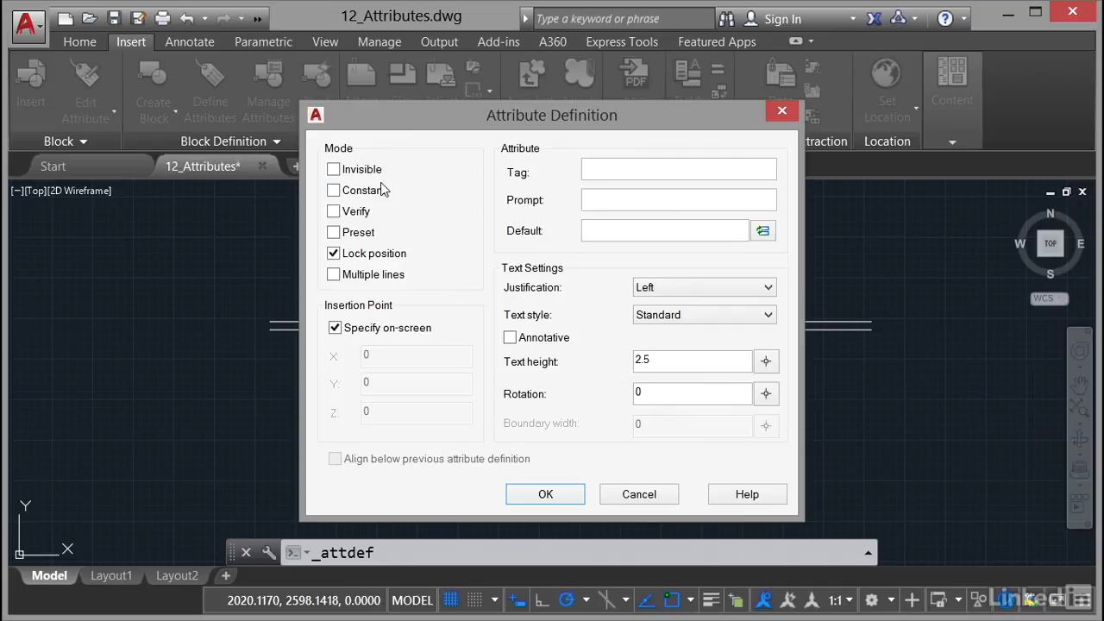
{"action": "left_click", "coordinate": [335, 171]}
{"action": "left_click", "coordinate": [334, 171]}
Step: Give the attribute the tag SOP_NO, the prompt "SOP Number?" and the default value SOP-xxx
{"action": "left_click", "coordinate": [603, 170]}
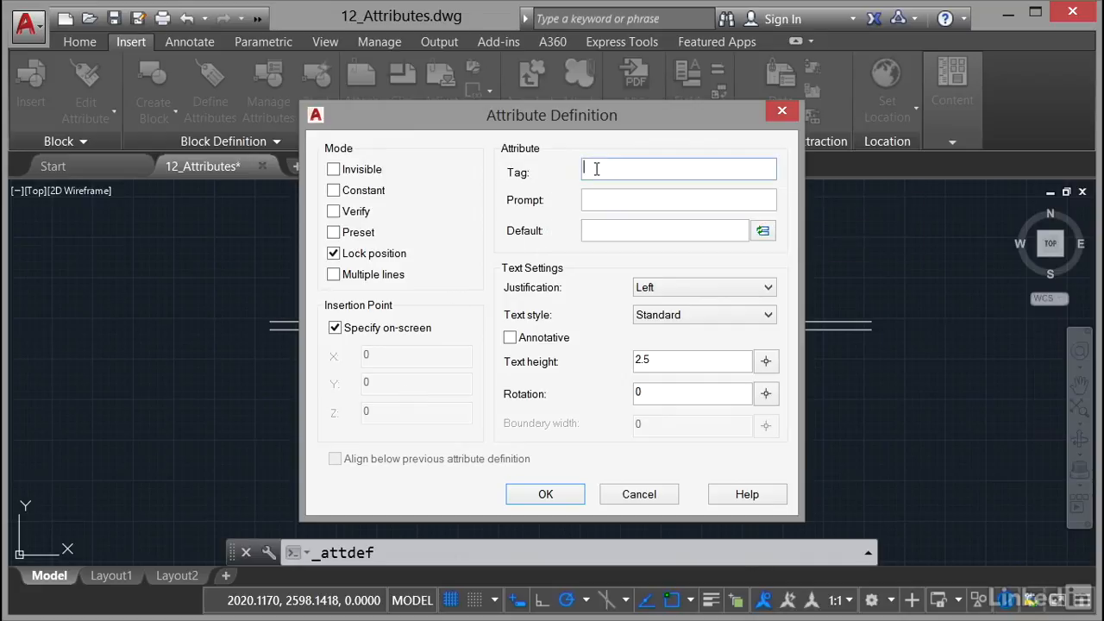
{"action": "type", "text": "SOP_NO"}
{"action": "left_click", "coordinate": [605, 196]}
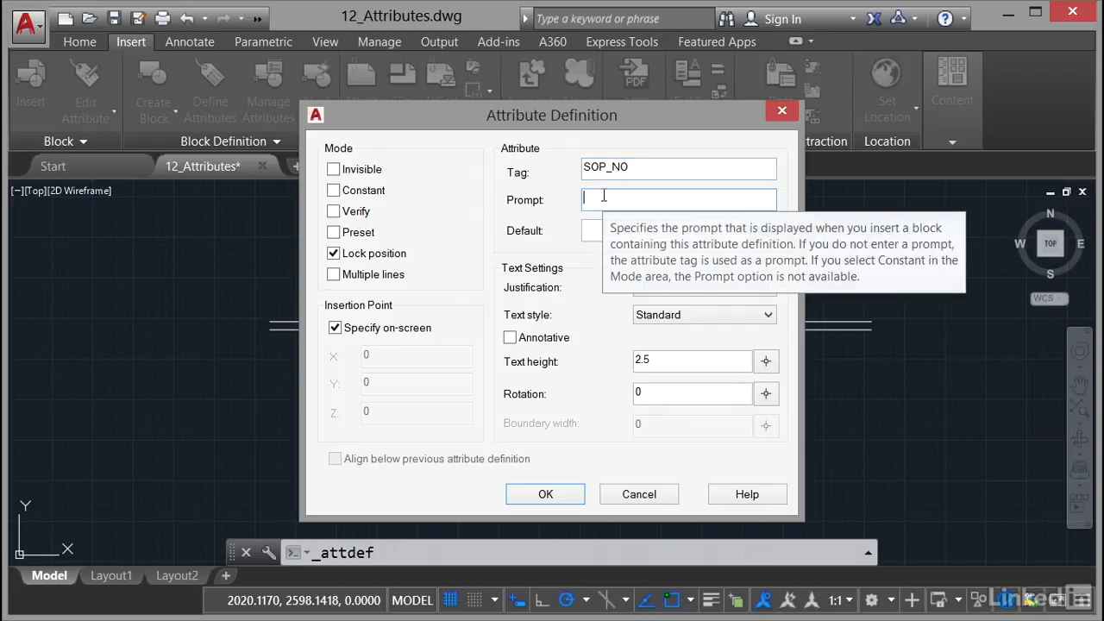
{"action": "type", "text": "SOP Number?"}
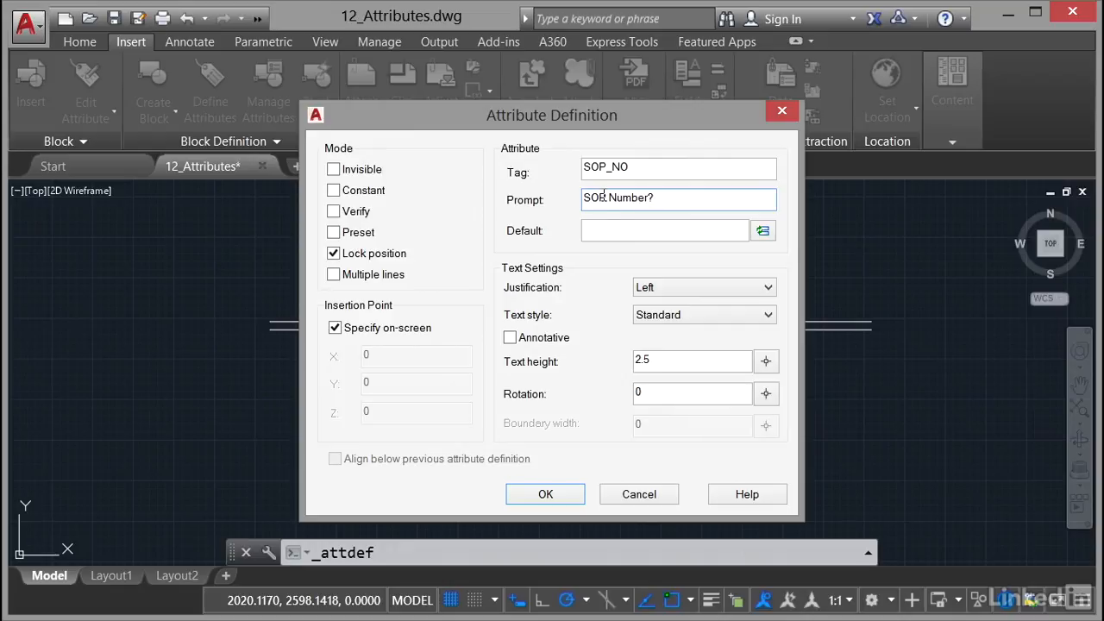
{"action": "left_click", "coordinate": [607, 230]}
{"action": "type", "text": "SOP-xxx"}
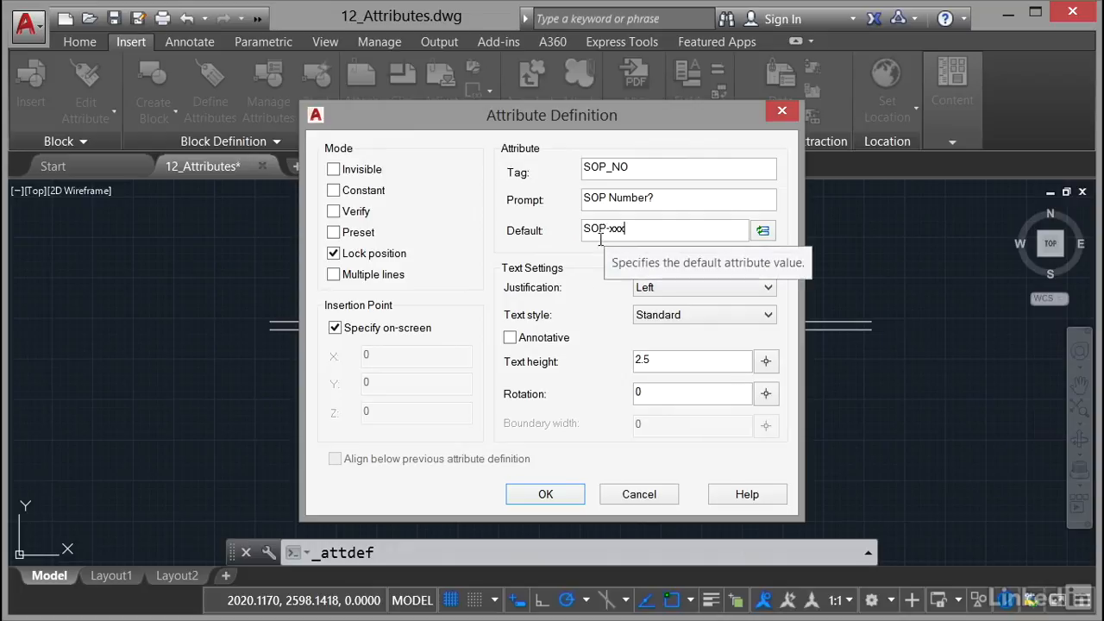
Step: Set Right justification and a text height of 250, and place the SOP_NO attribute at the upper horizontal line's right endpoint
{"action": "left_click", "coordinate": [769, 290]}
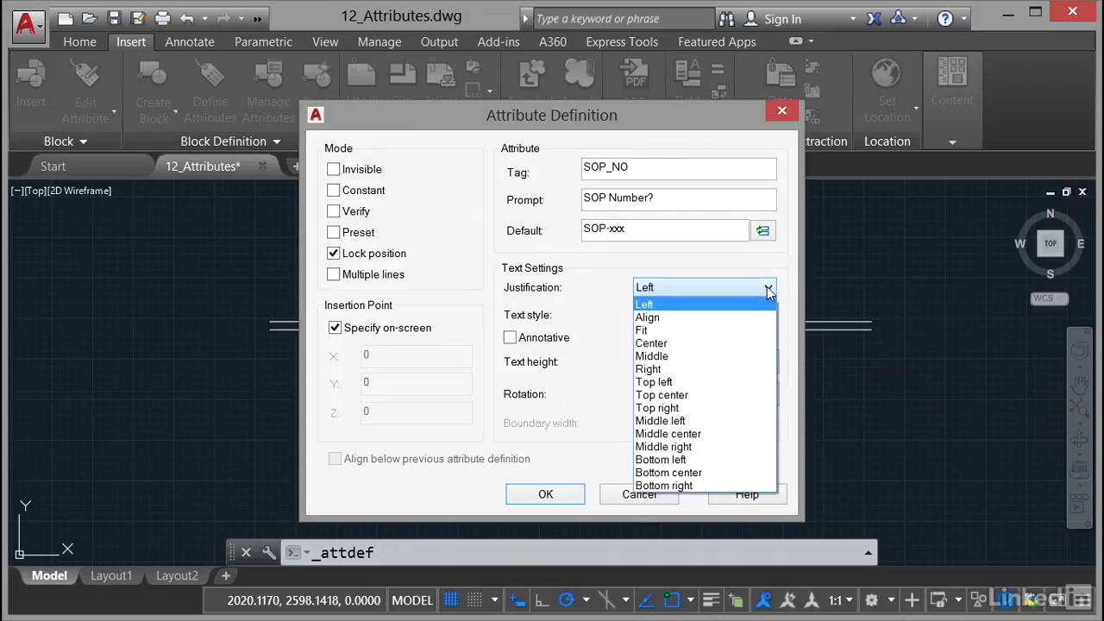
{"action": "left_click", "coordinate": [664, 370]}
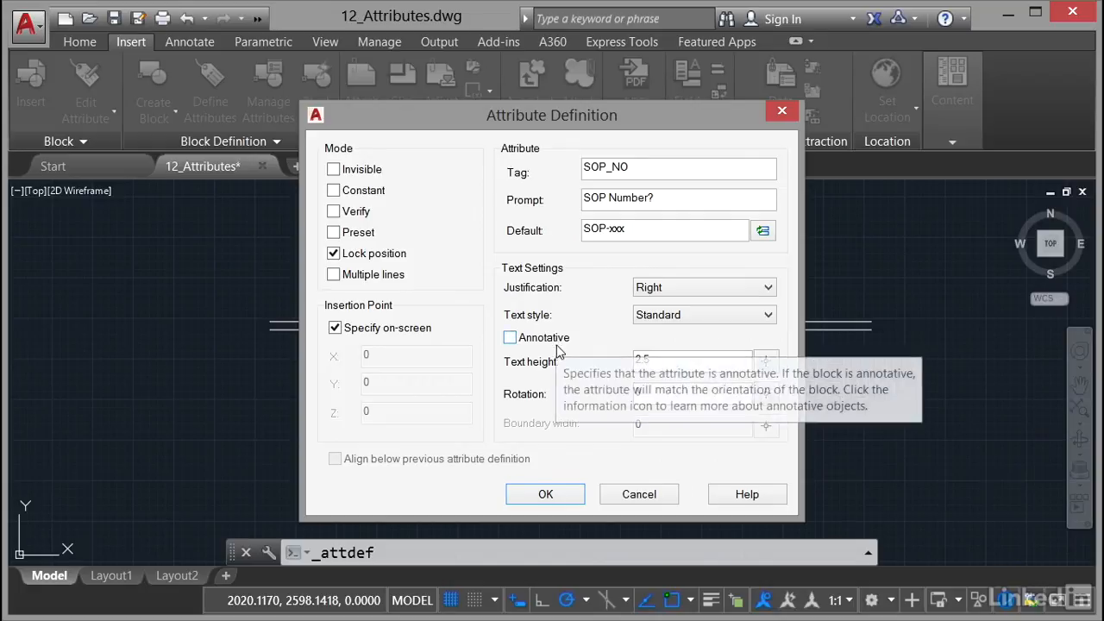
{"action": "double_click", "coordinate": [670, 359]}
{"action": "type", "text": "250"}
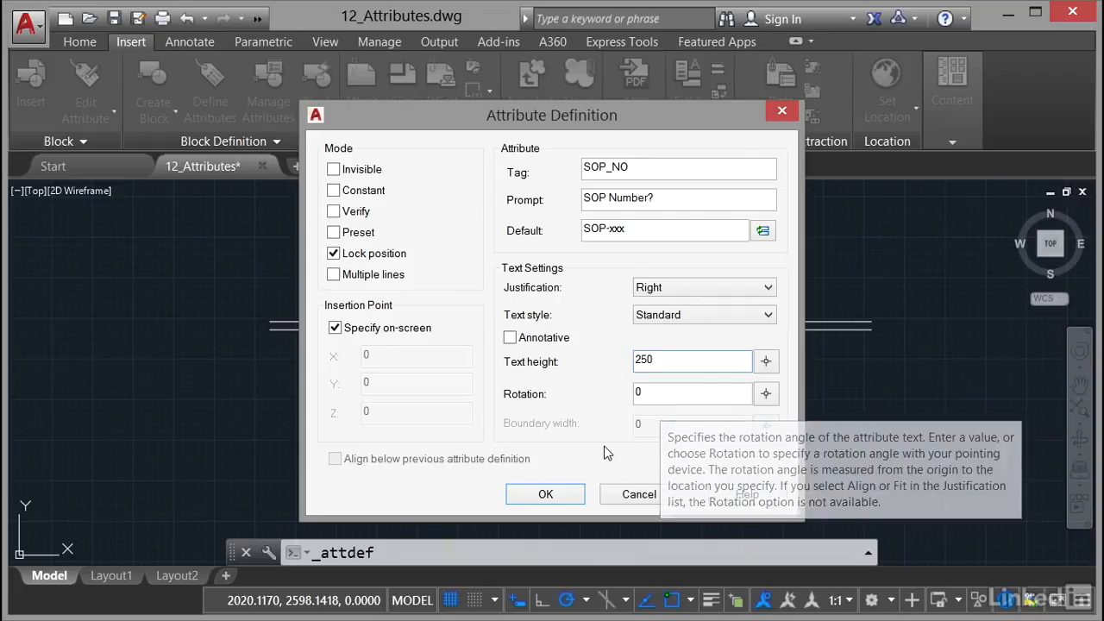
{"action": "left_click", "coordinate": [553, 494]}
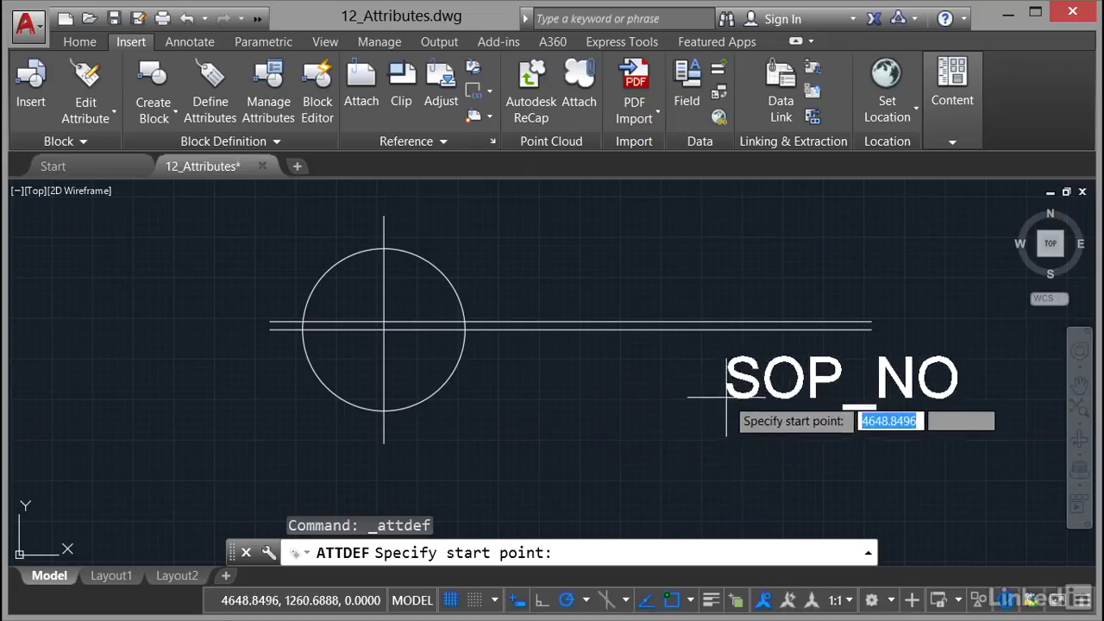
{"action": "left_click", "coordinate": [871, 323]}
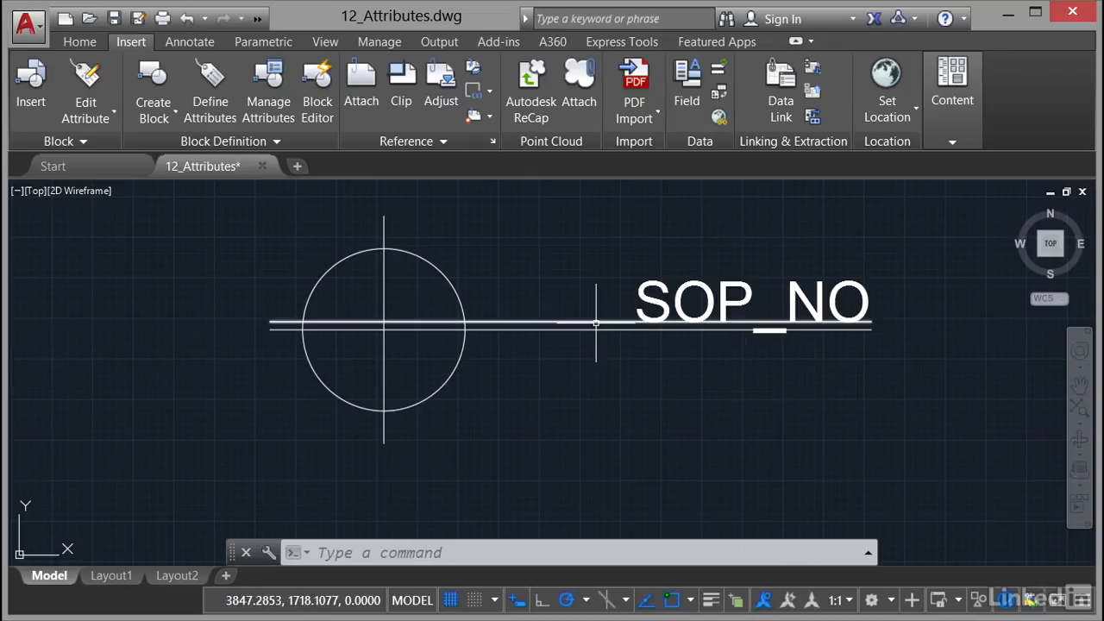
Step: Delete the upper horizontal construction line under the SOP_NO attribute
{"action": "mouse_move", "coordinate": [595, 323]}
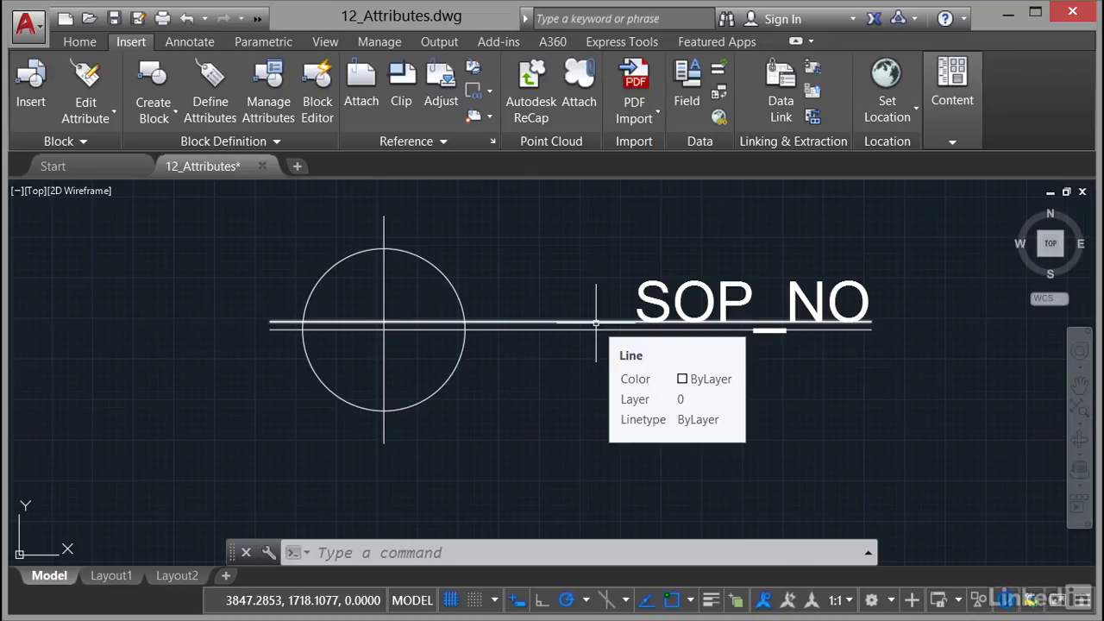
{"action": "left_click", "coordinate": [595, 324]}
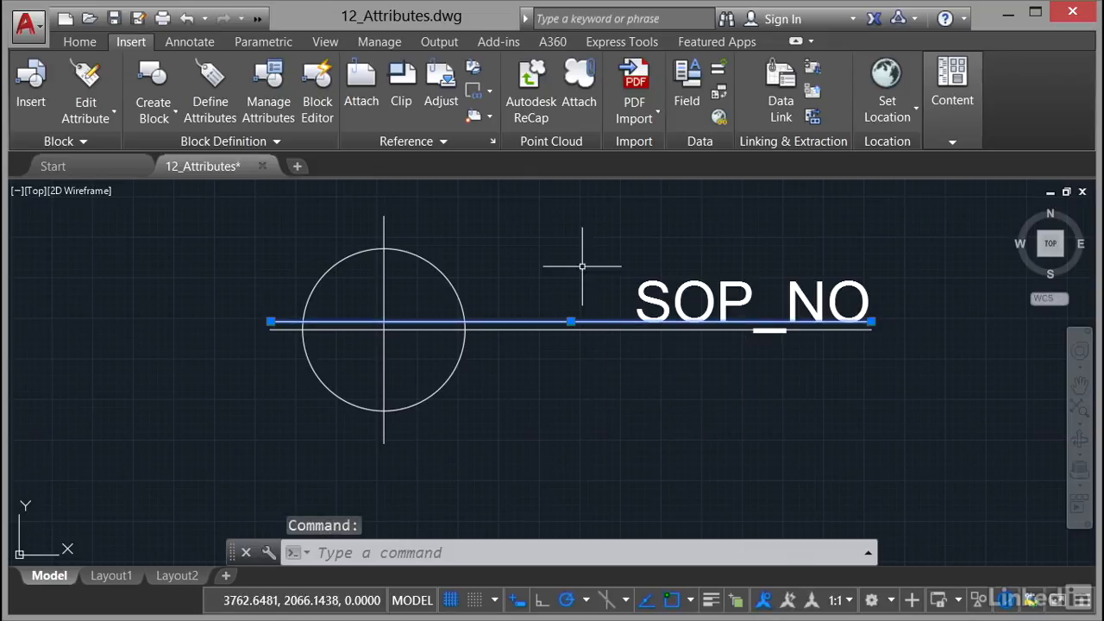
{"action": "key", "text": "Delete"}
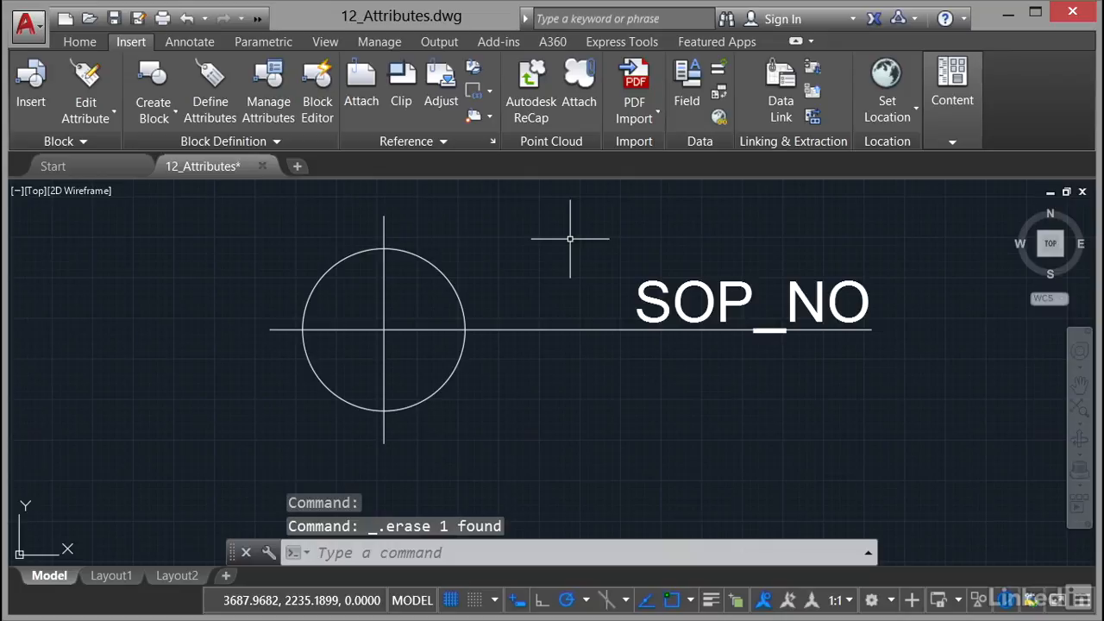
Step: Offset the circle's horizontal centreline downward by 50 to make a lower construction line
{"action": "left_click", "coordinate": [80, 41]}
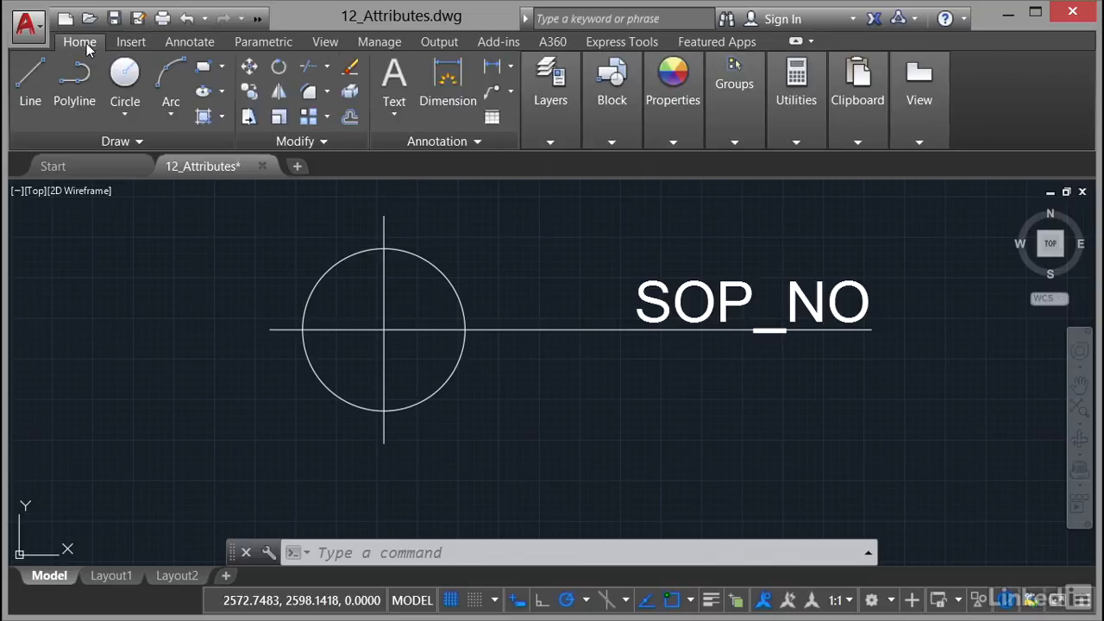
{"action": "left_click", "coordinate": [350, 117]}
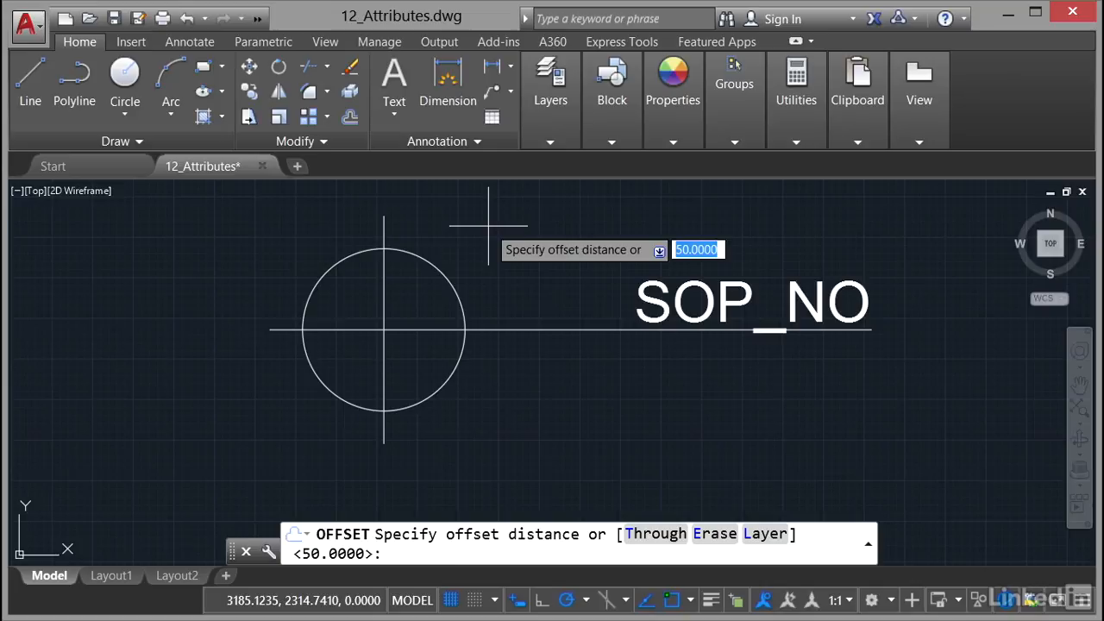
{"action": "key", "text": "Return"}
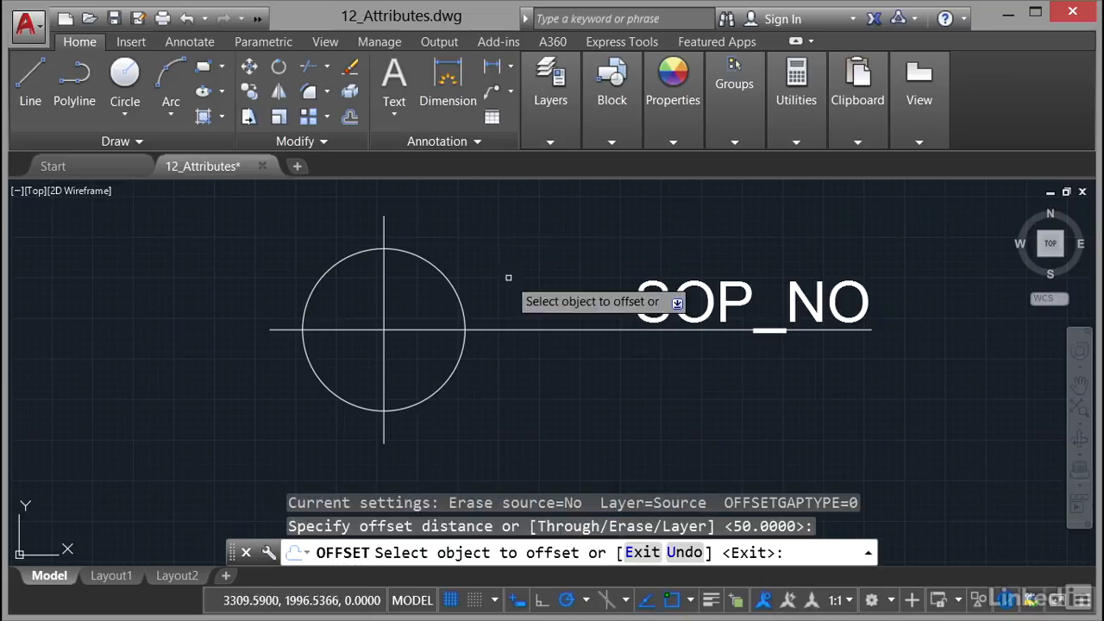
{"action": "left_click", "coordinate": [525, 329]}
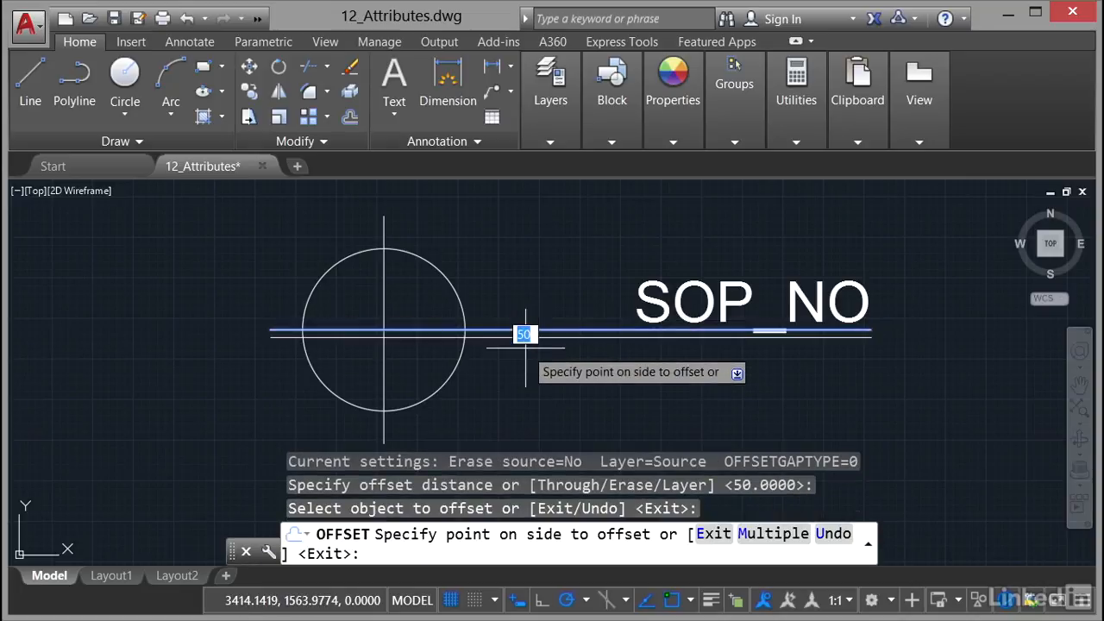
{"action": "left_click", "coordinate": [525, 349]}
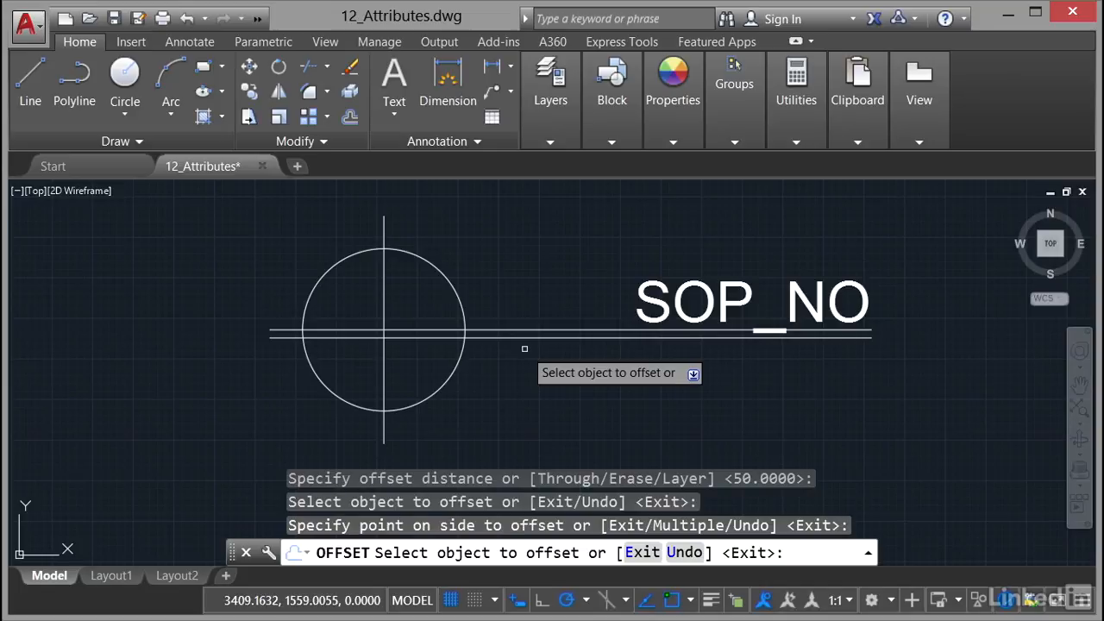
{"action": "key", "text": "Return"}
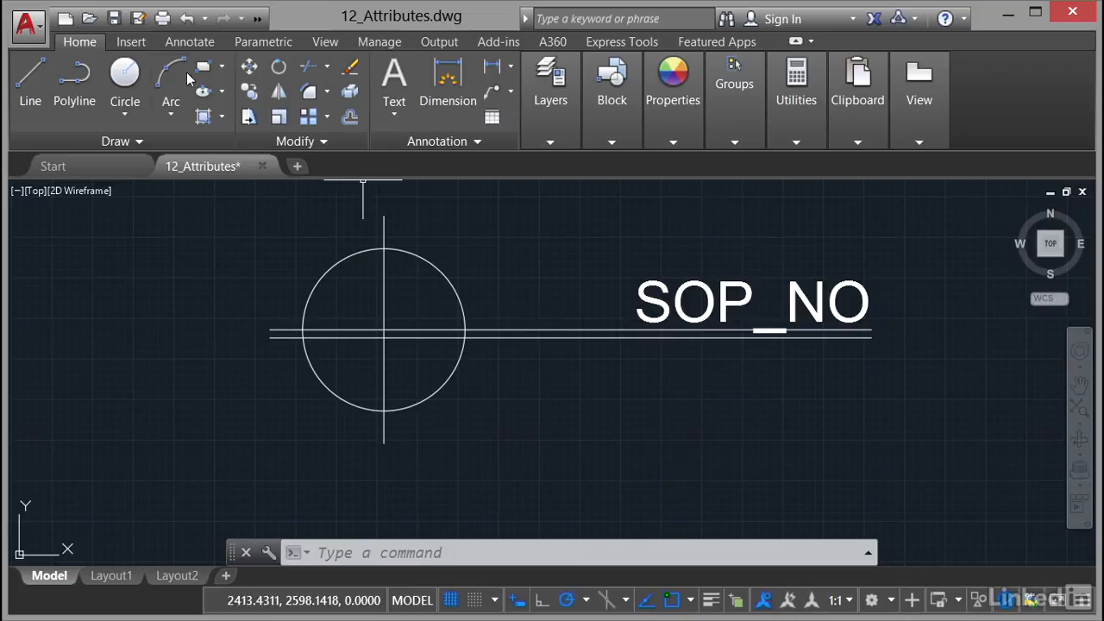
Step: Define a second, invisible attribute with the tag SOP_TYPE, the prompt "SOP Type?" and the default value Circle
{"action": "left_click", "coordinate": [132, 42]}
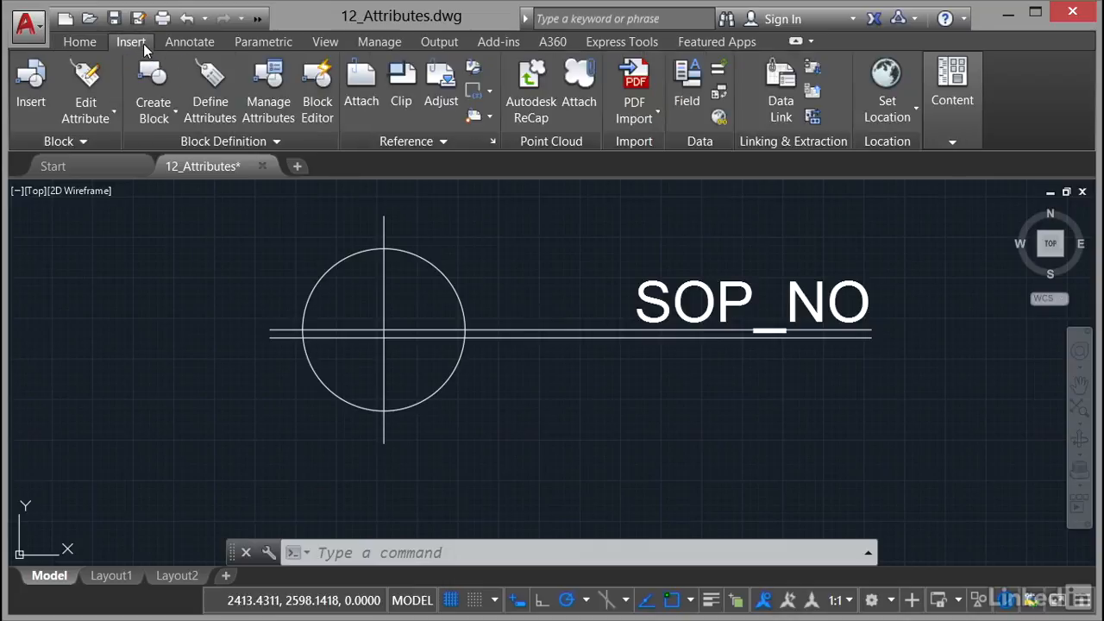
{"action": "left_click", "coordinate": [209, 94]}
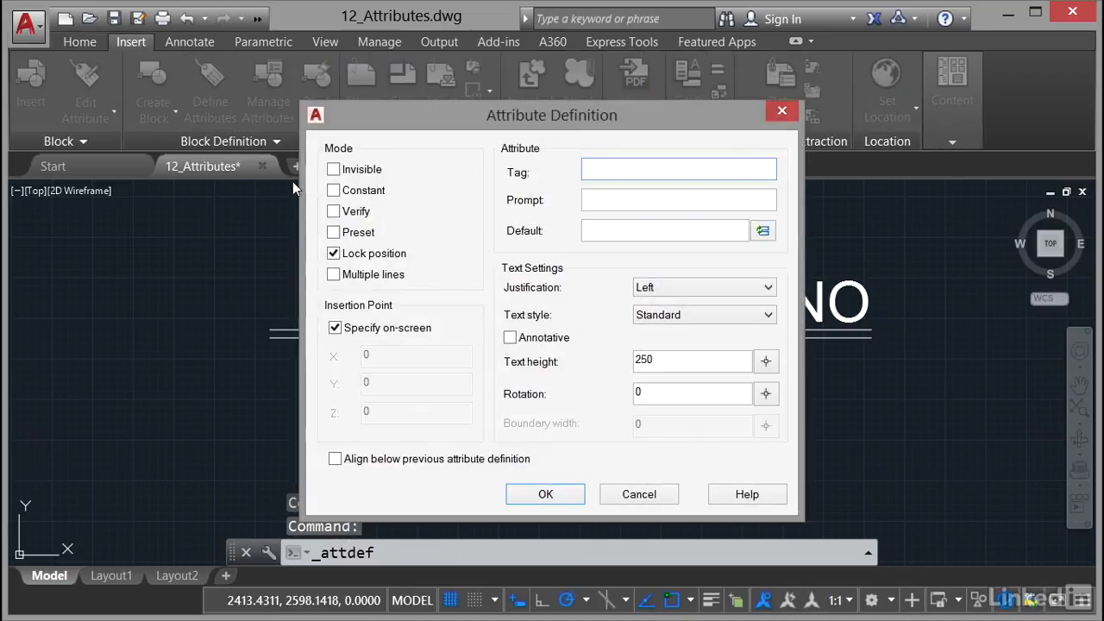
{"action": "left_click", "coordinate": [337, 172]}
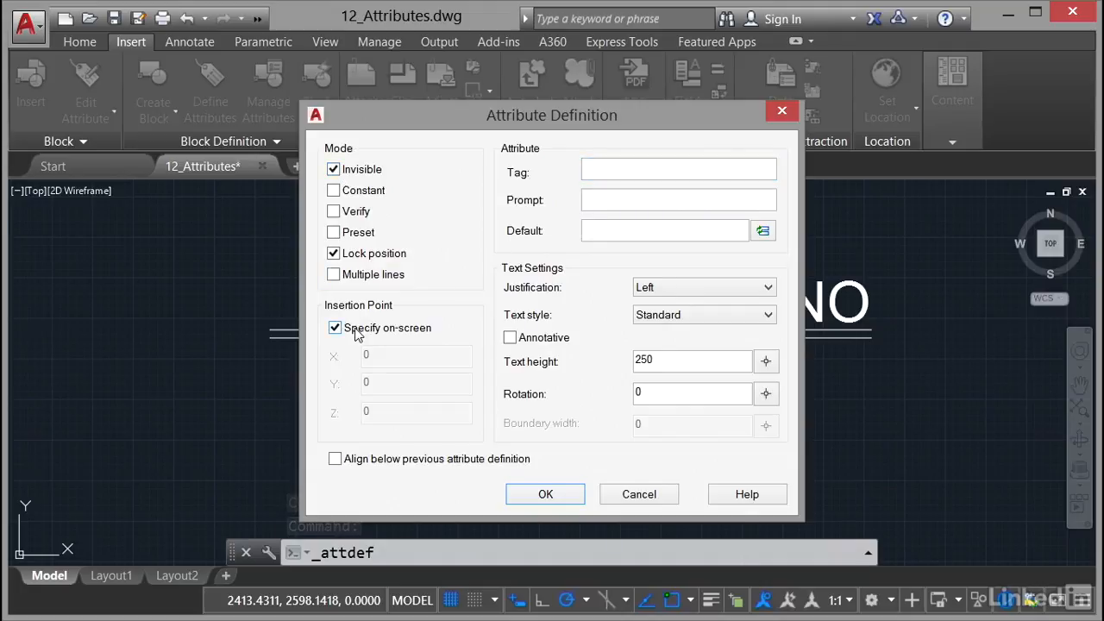
{"action": "left_click", "coordinate": [615, 172]}
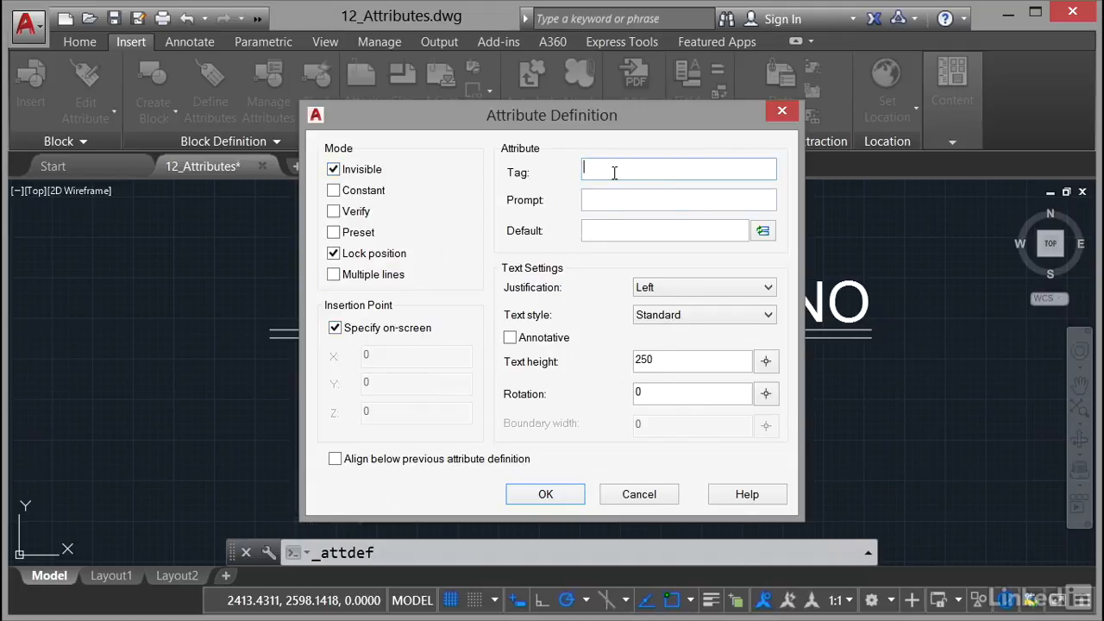
{"action": "type", "text": "SOP_TYPE"}
{"action": "left_click", "coordinate": [613, 203]}
{"action": "type", "text": "SOP Type?"}
{"action": "left_click", "coordinate": [597, 234]}
{"action": "type", "text": "Ci"}
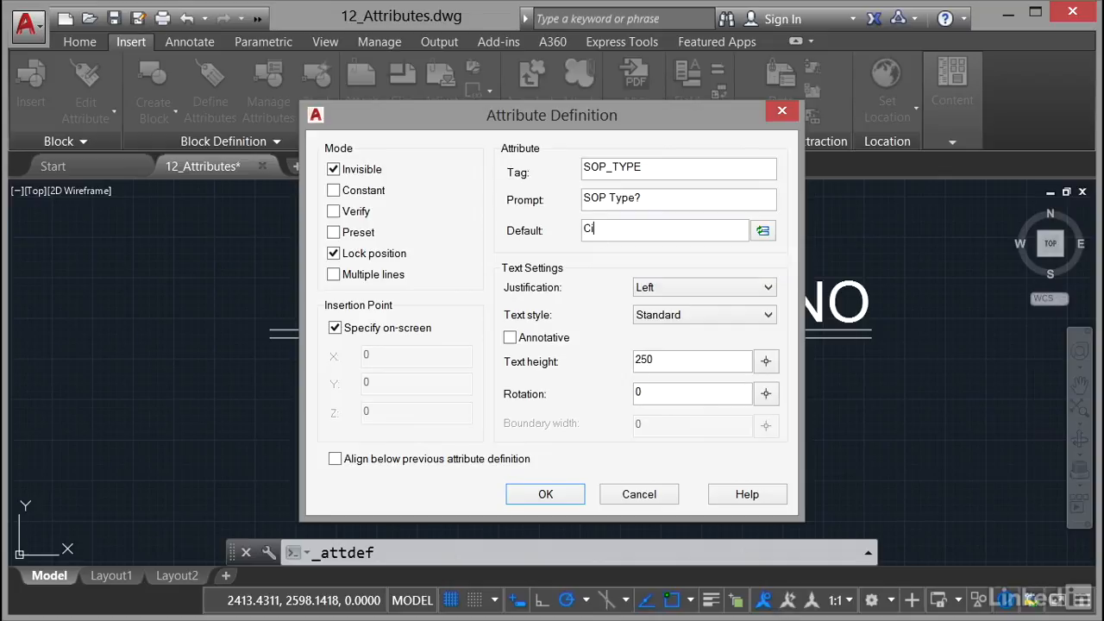
{"action": "type", "text": "rcle"}
Step: Set Top right justification and place the SOP_TYPE attribute at the lower construction line's right endpoint
{"action": "left_click", "coordinate": [767, 288]}
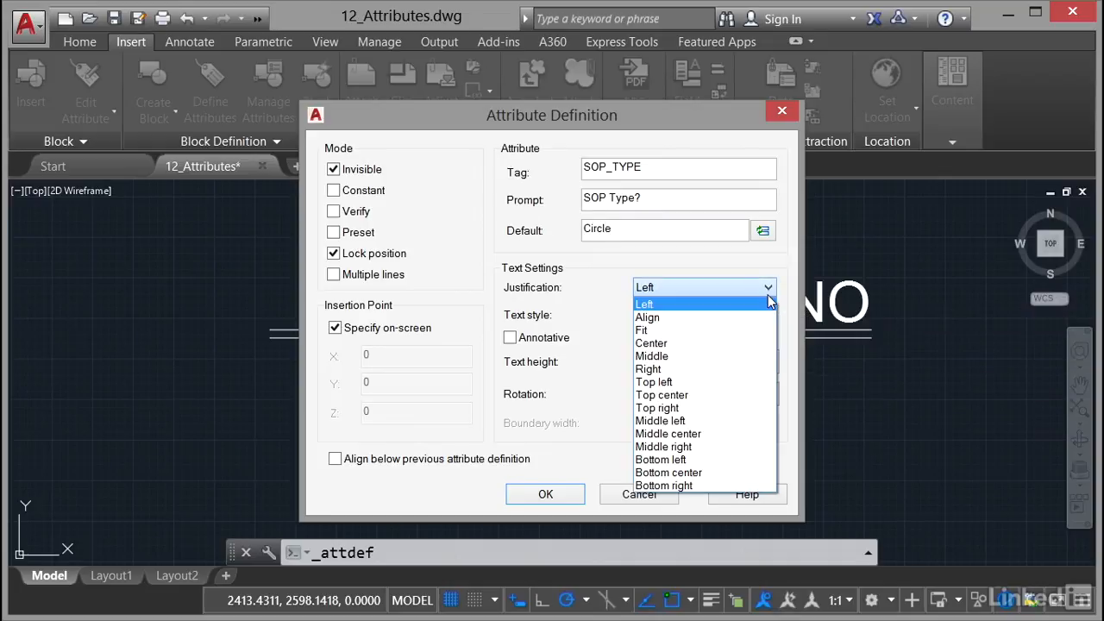
{"action": "left_click", "coordinate": [690, 409]}
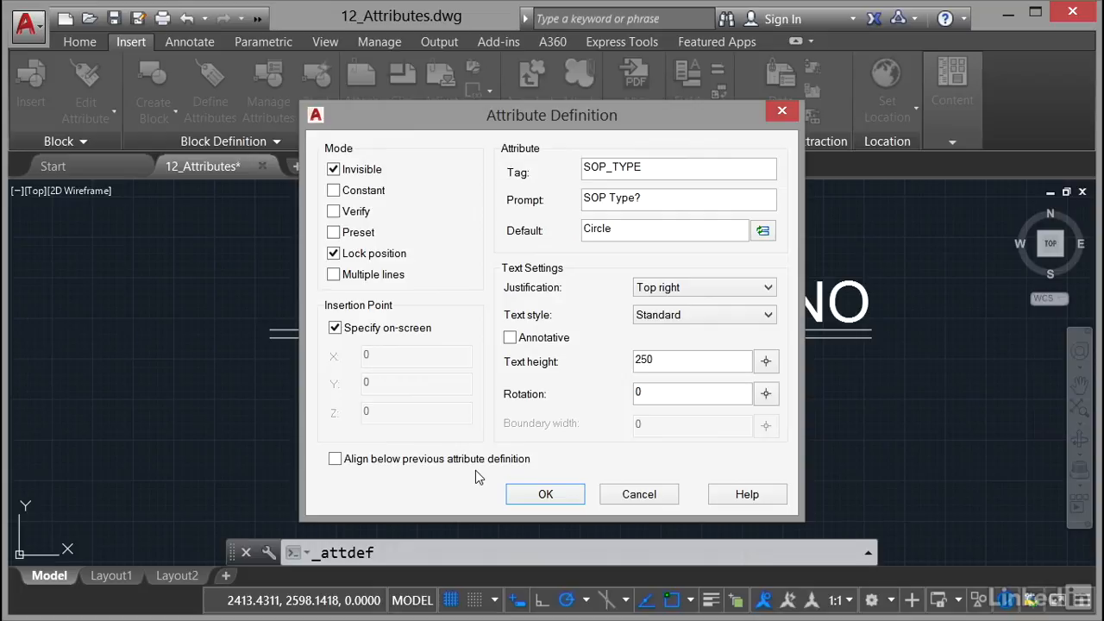
{"action": "left_click", "coordinate": [551, 495]}
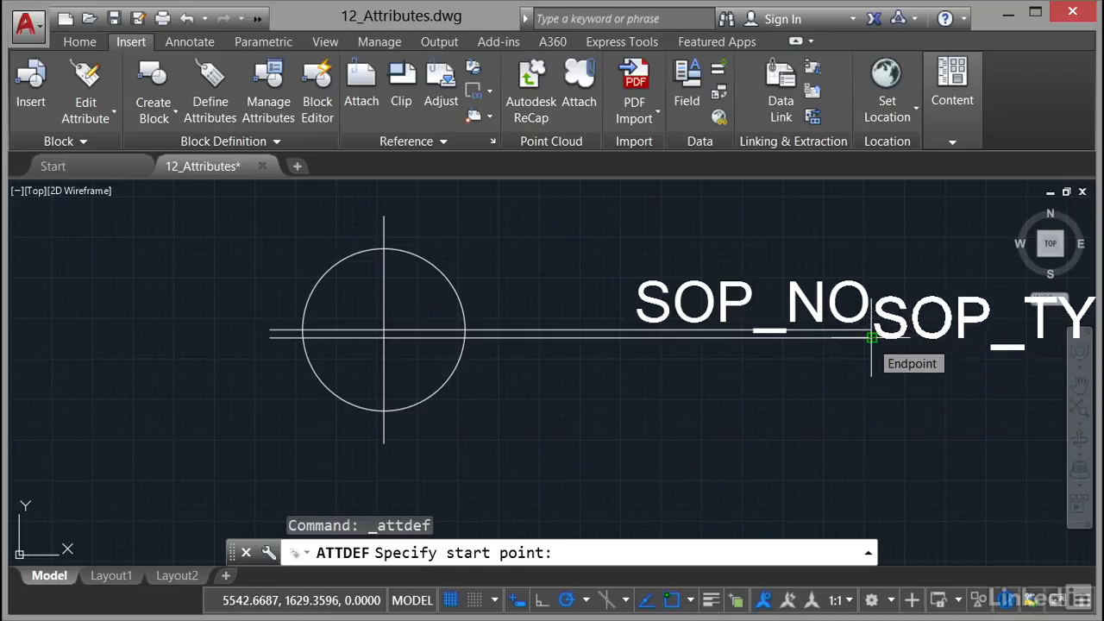
{"action": "left_click", "coordinate": [871, 336]}
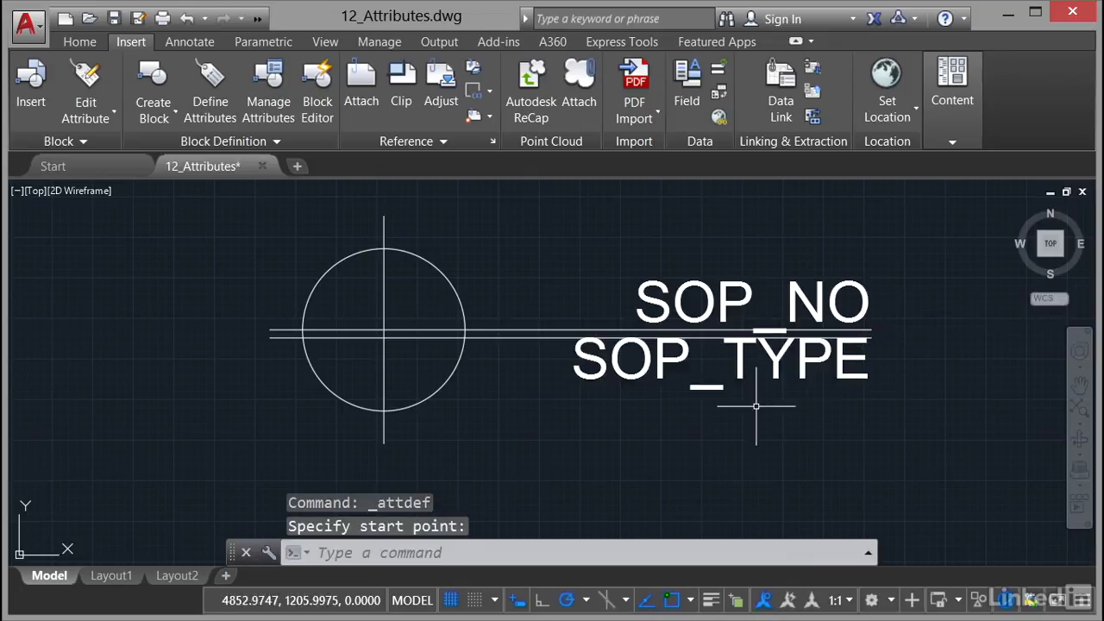
Step: Delete the lower horizontal construction line above the SOP_TYPE attribute
{"action": "left_click", "coordinate": [503, 338]}
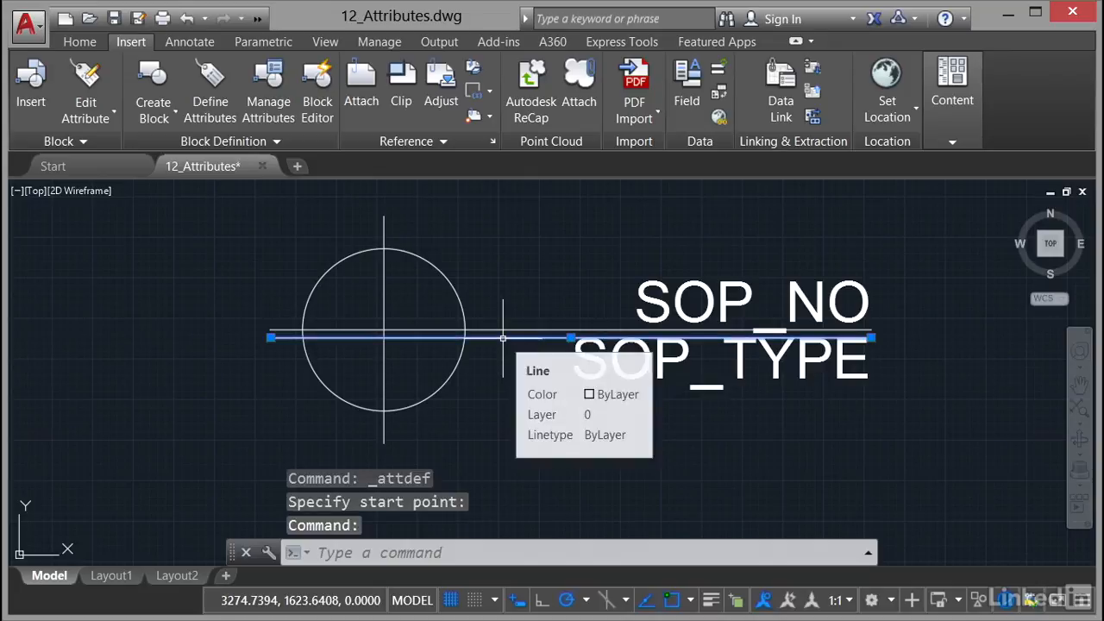
{"action": "key", "text": "Delete"}
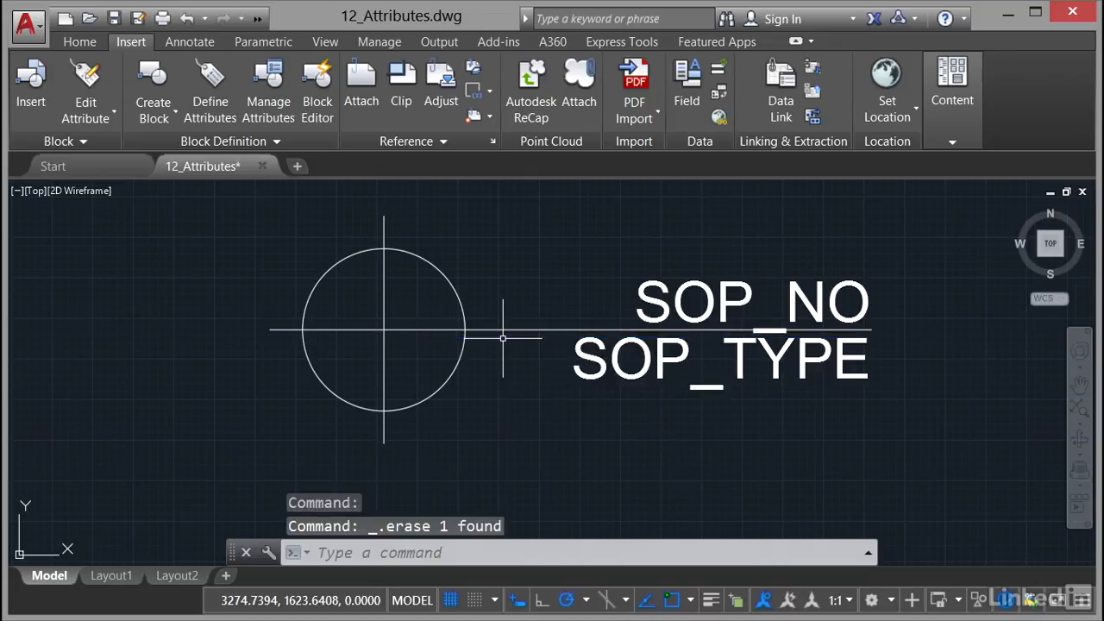